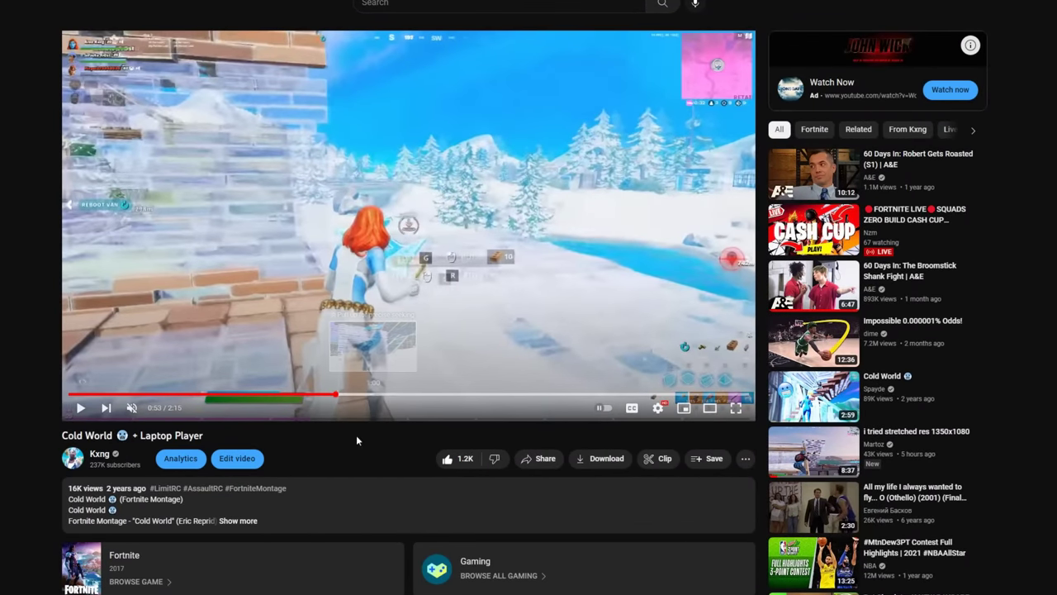
Show the Cold World video's full description and jump playback to 1:14.
scroll(352, 443, "down", 2)
left_click(288, 396)
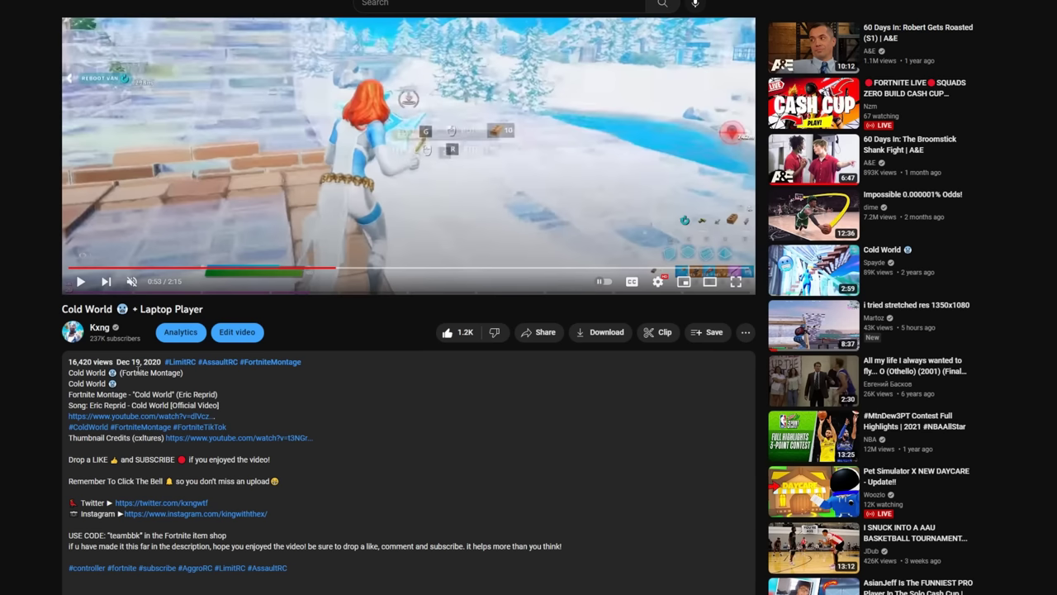
scroll(318, 467, "up", 2)
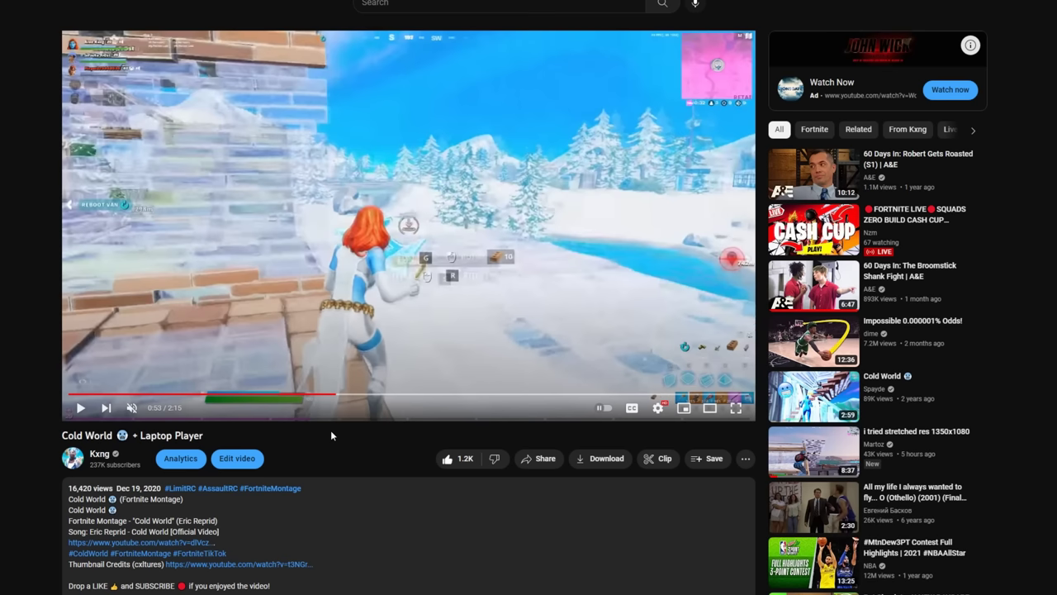
left_click(441, 394)
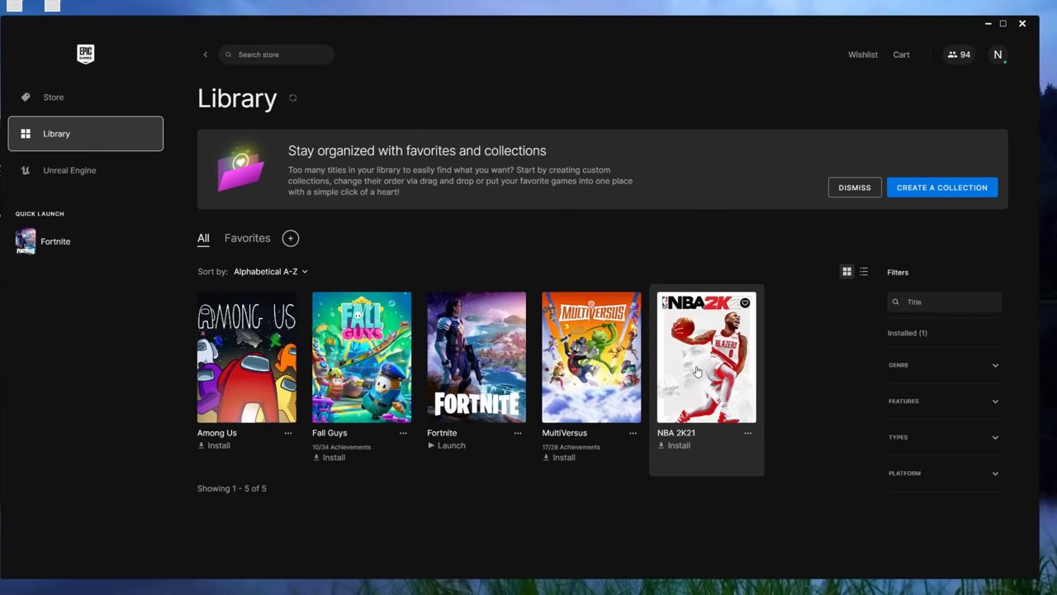
Open the Options for the Fortnite tile via its '...' menu in the Library.
left_click(518, 433)
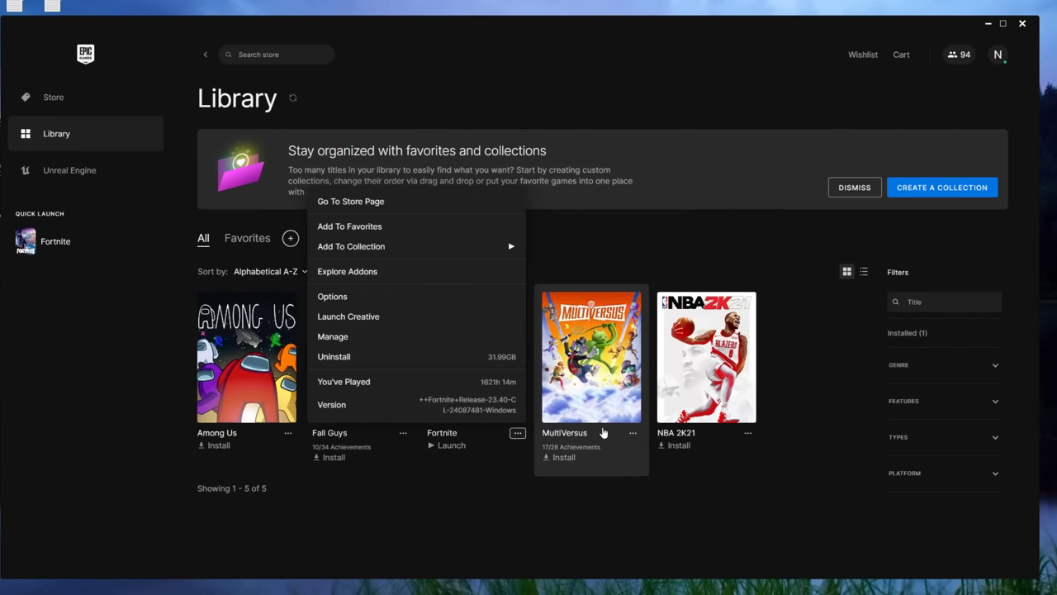
left_click(348, 307)
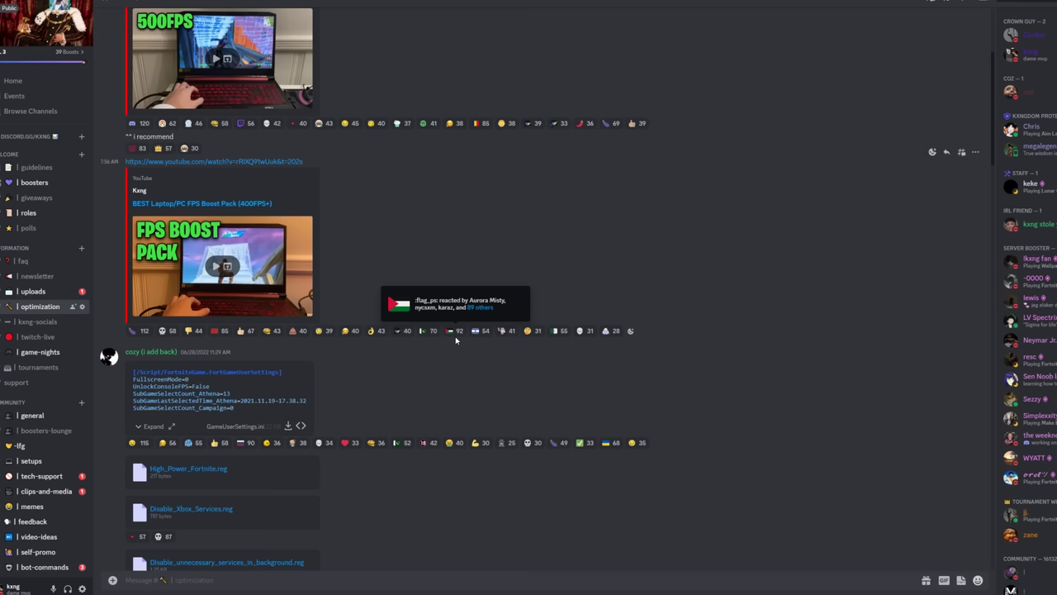
scroll(455, 339, "down", 20)
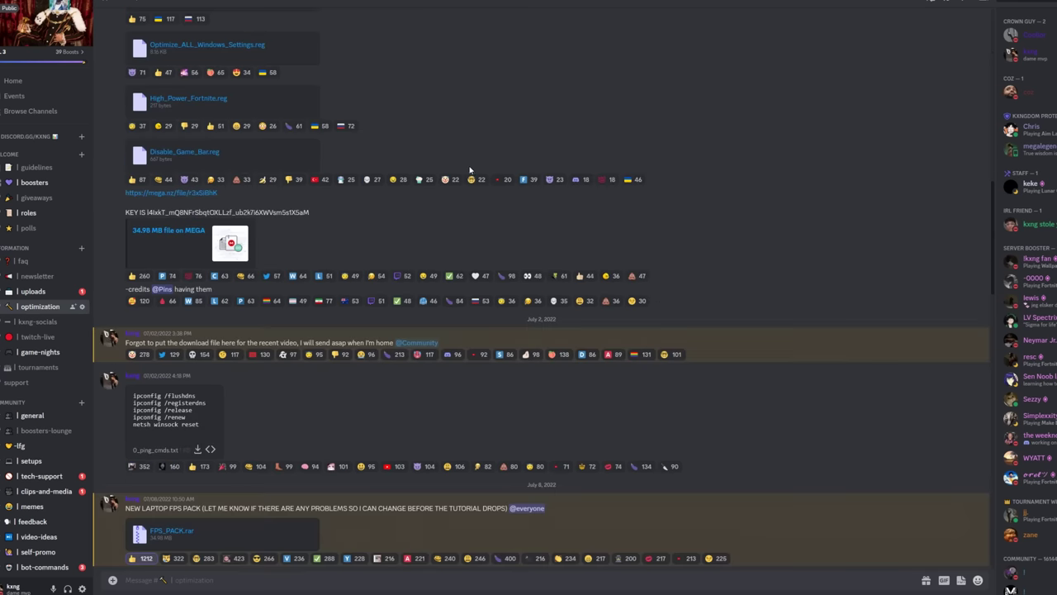
scroll(475, 205, "up", 20)
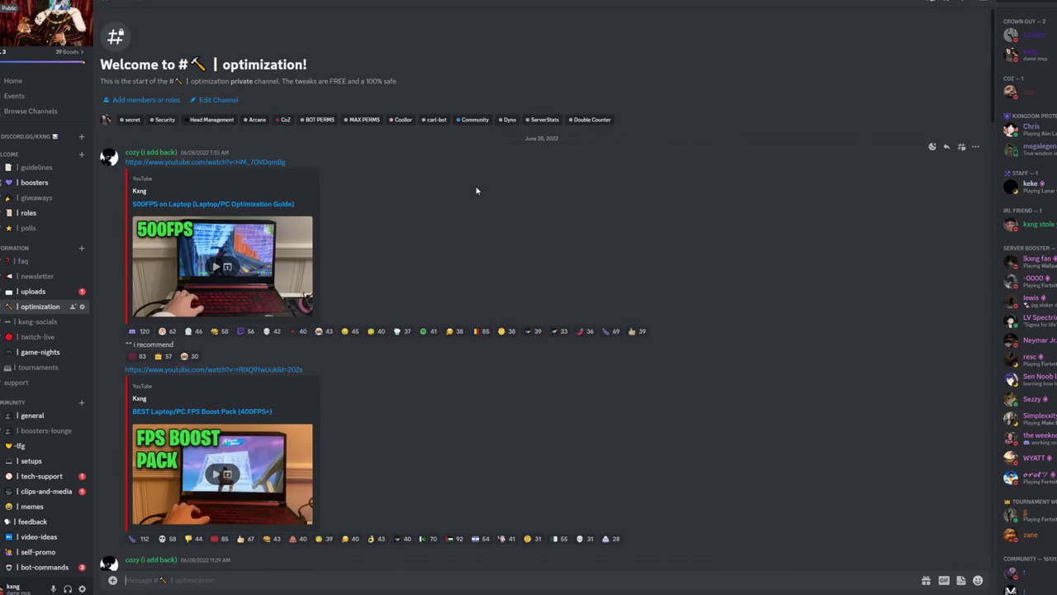
scroll(372, 302, "down", 5)
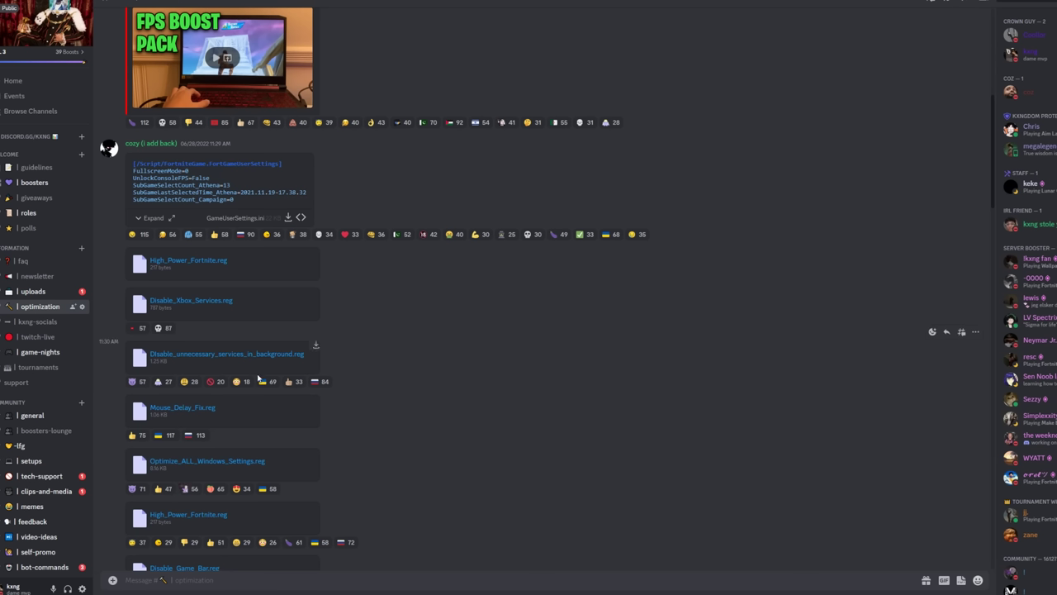
Expand the GameUserSettings.ini attachment in the optimization channel to view the whole file.
scroll(402, 361, "down", 10)
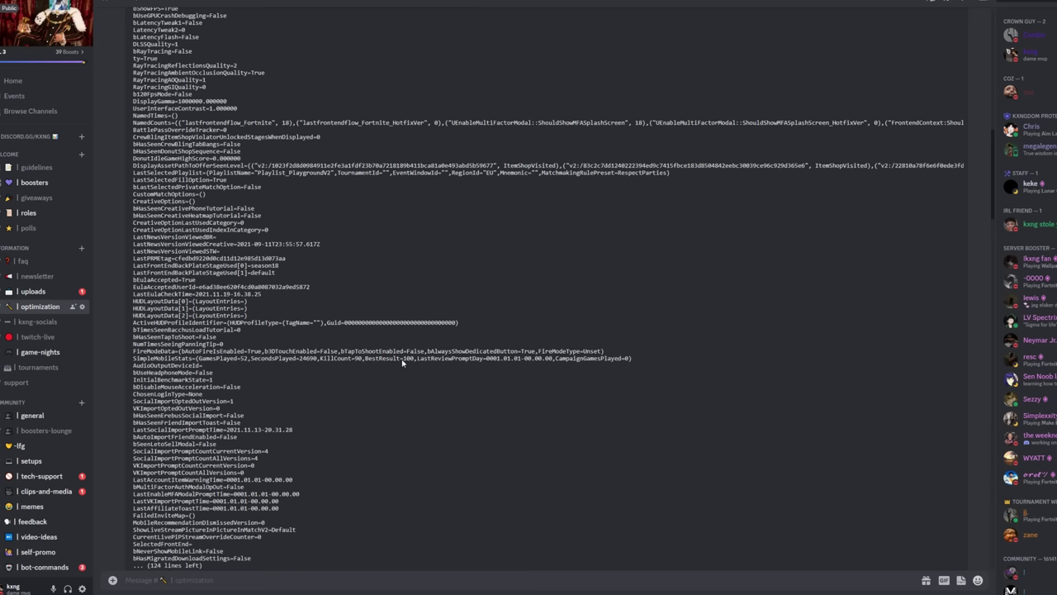
scroll(402, 361, "up", 3)
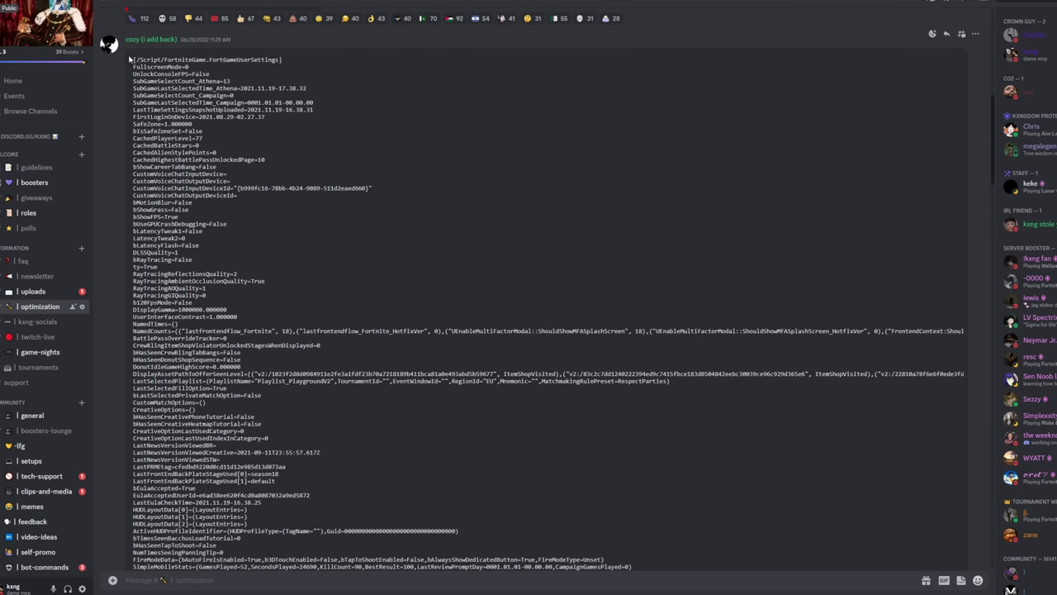
scroll(129, 60, "down", 10)
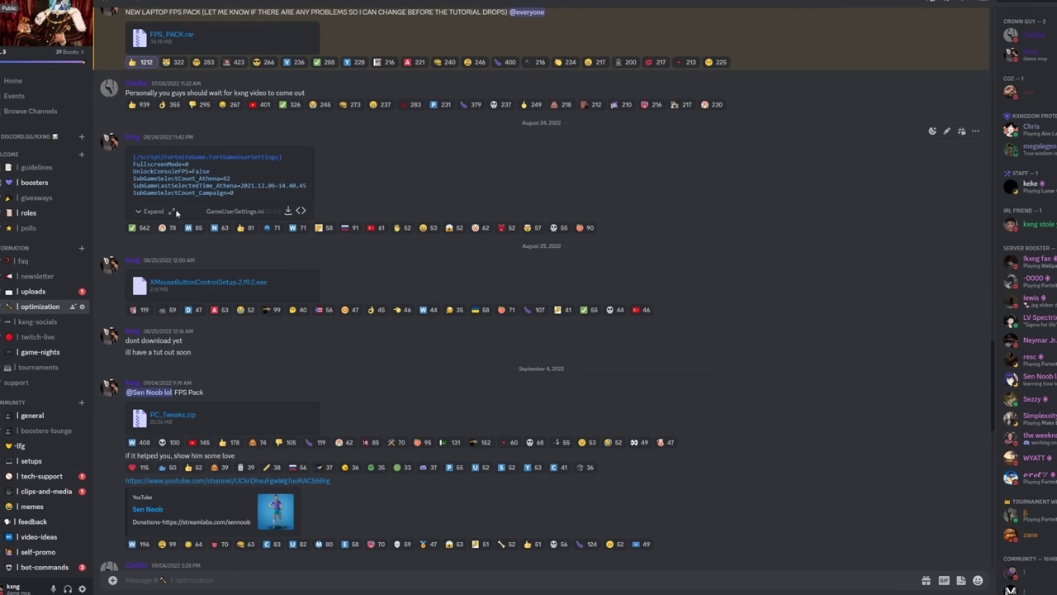
left_click(212, 164)
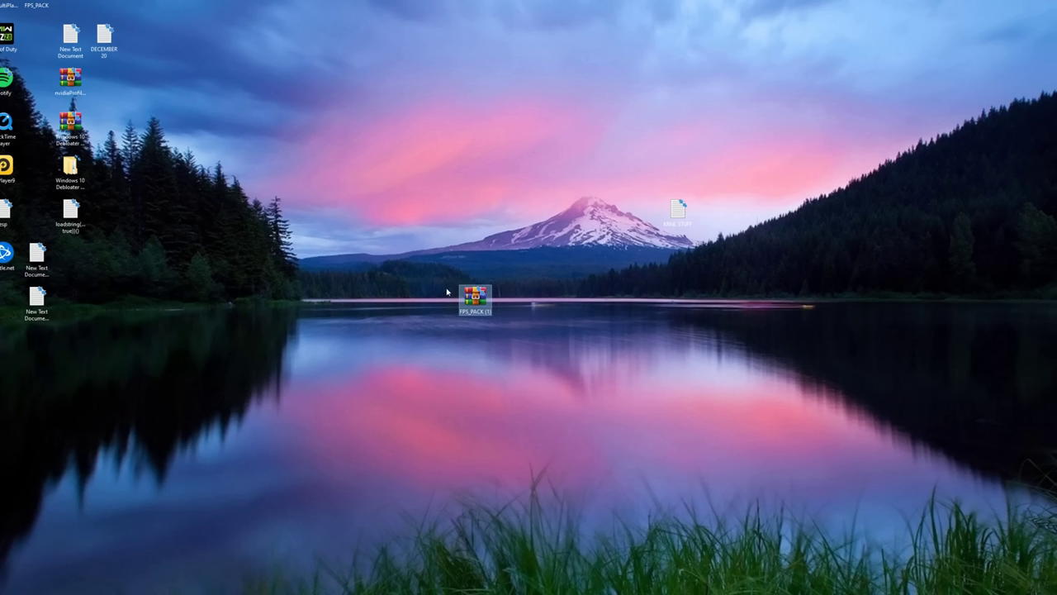
Open FPS_PACK (1) in WinRAR and launch its System Restore shortcut.
right_click(472, 318)
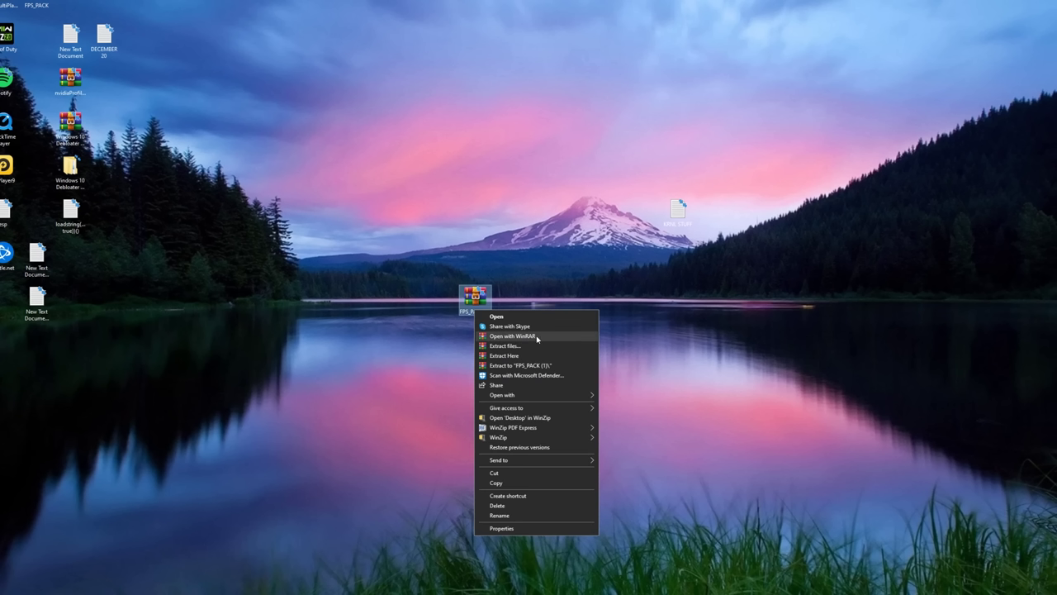
left_click(537, 337)
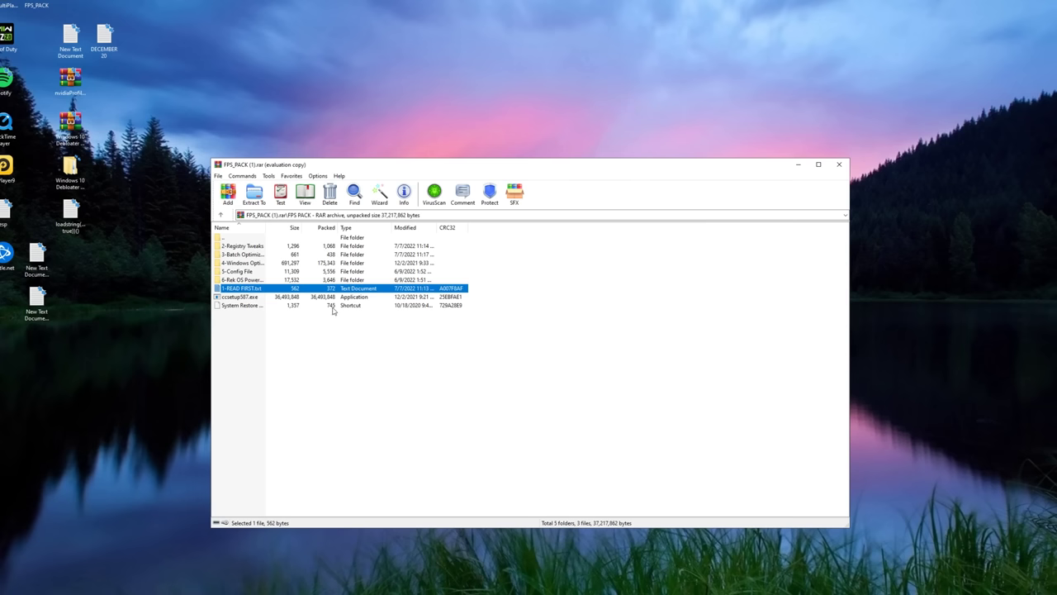
double_click(332, 306)
left_click_drag(102, 9, 540, 219)
Create a system restore point named 'restore'.
left_click(574, 384)
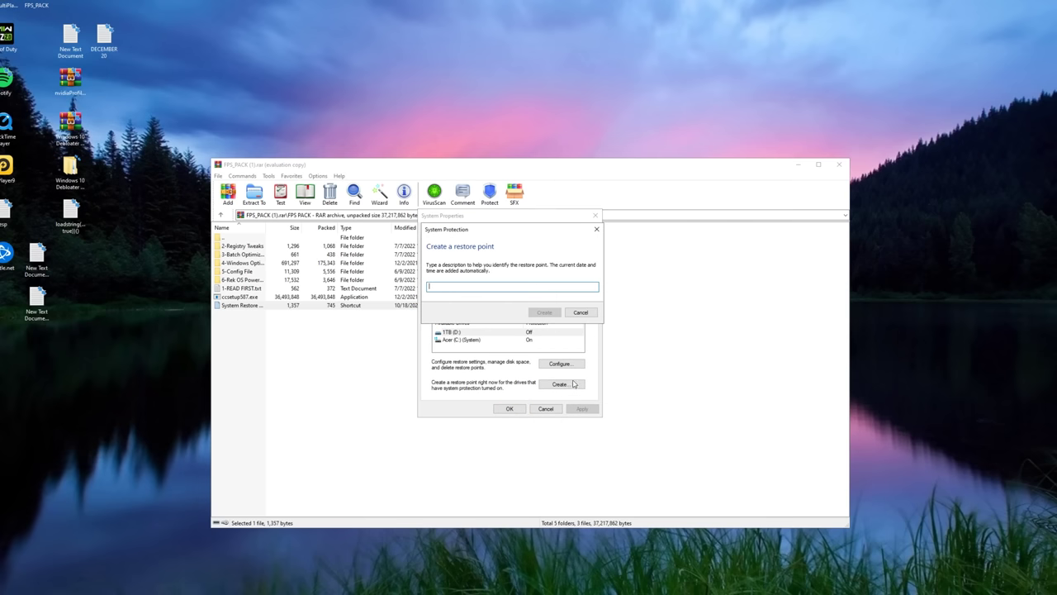
type("restore")
left_click(545, 312)
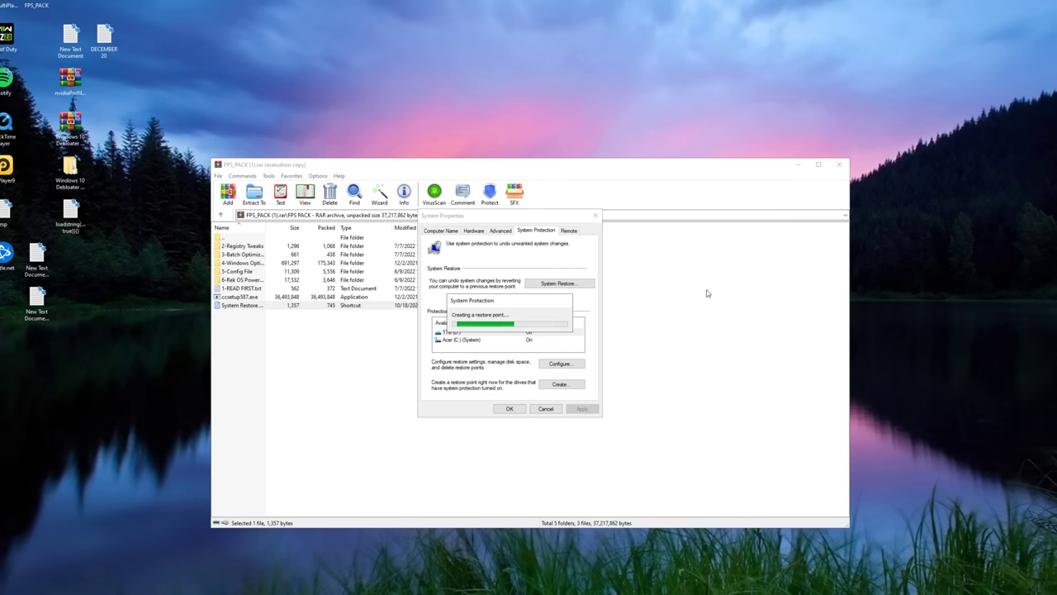
left_click(286, 280)
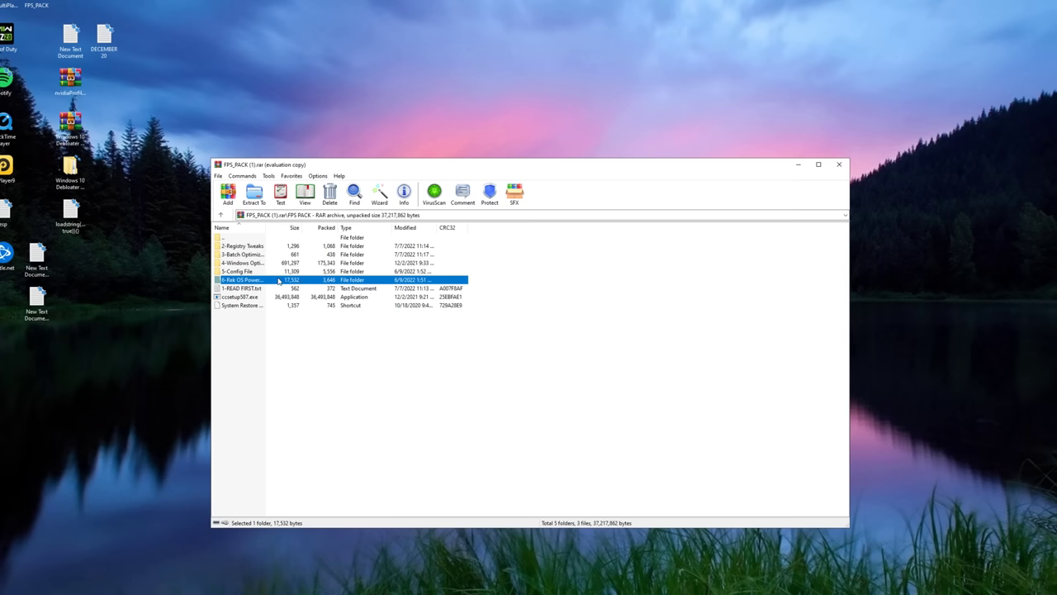
Import the 6-Rek OS power plan by running Import_Power_Plan.reg and confirming the registry merge.
double_click(278, 281)
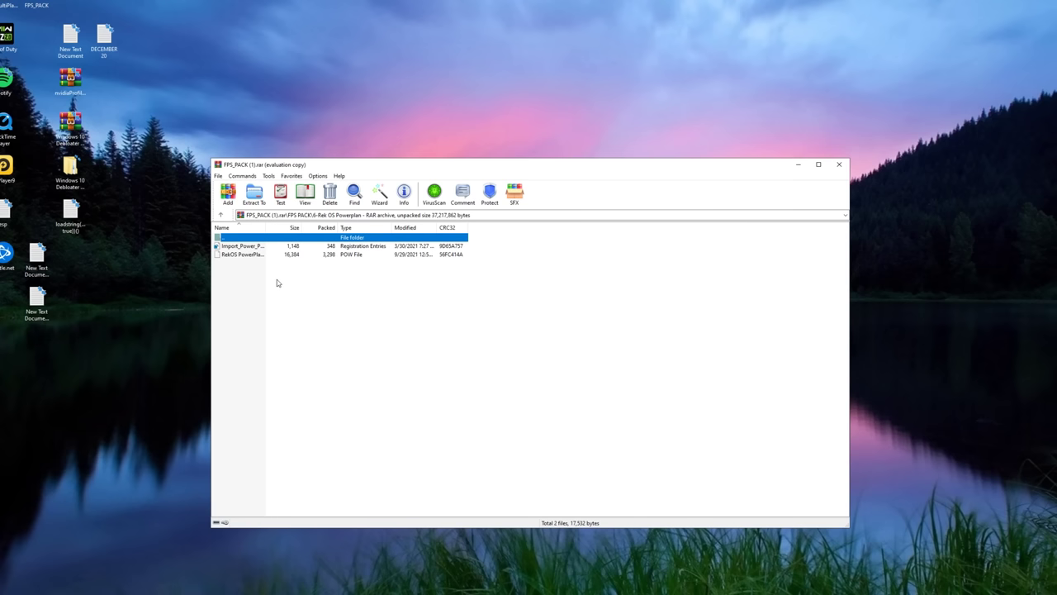
double_click(242, 245)
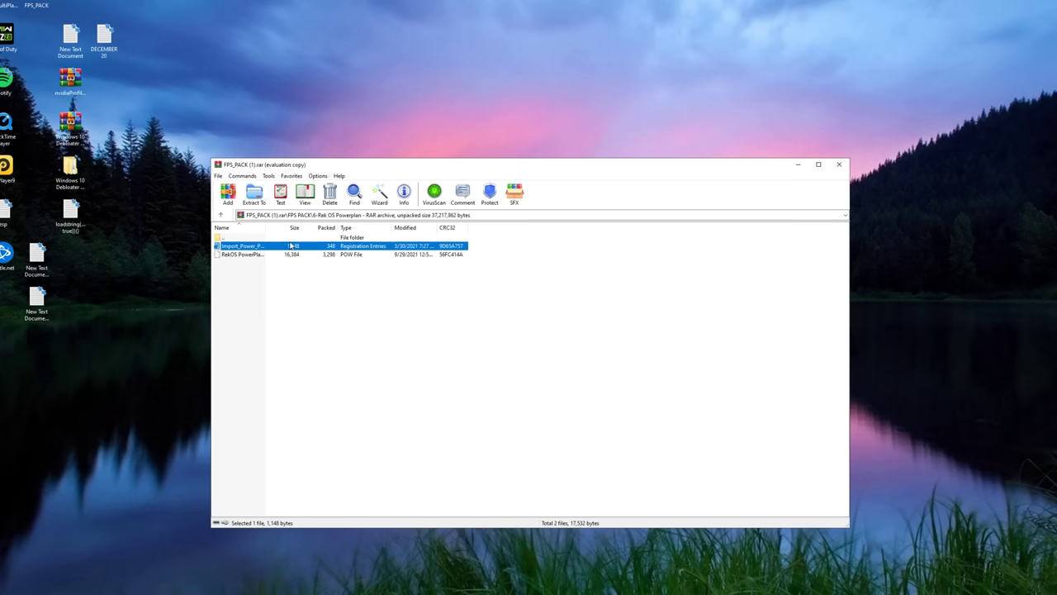
left_click(474, 350)
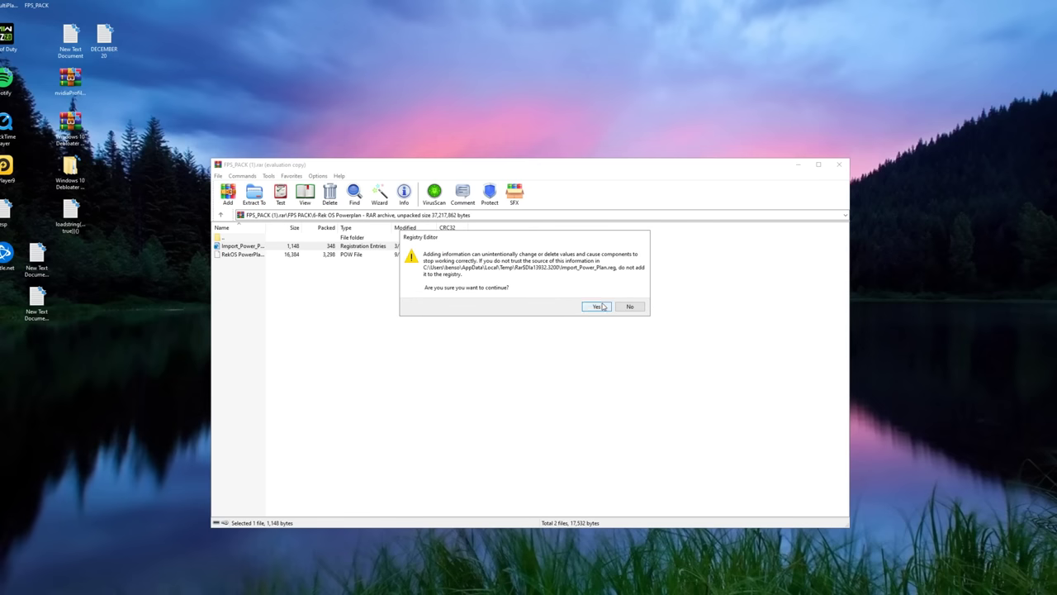
left_click(596, 307)
left_click(631, 296)
Run Ultimate Windows Tweaker 4.8 from the 4-Windows Optimizations folder.
key("BackSpace")
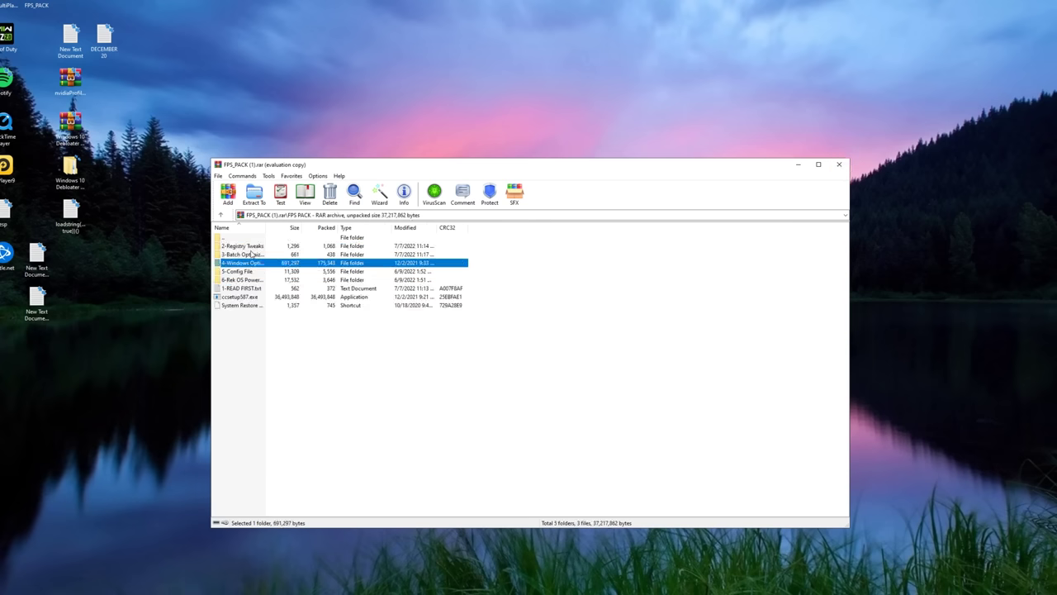
double_click(247, 263)
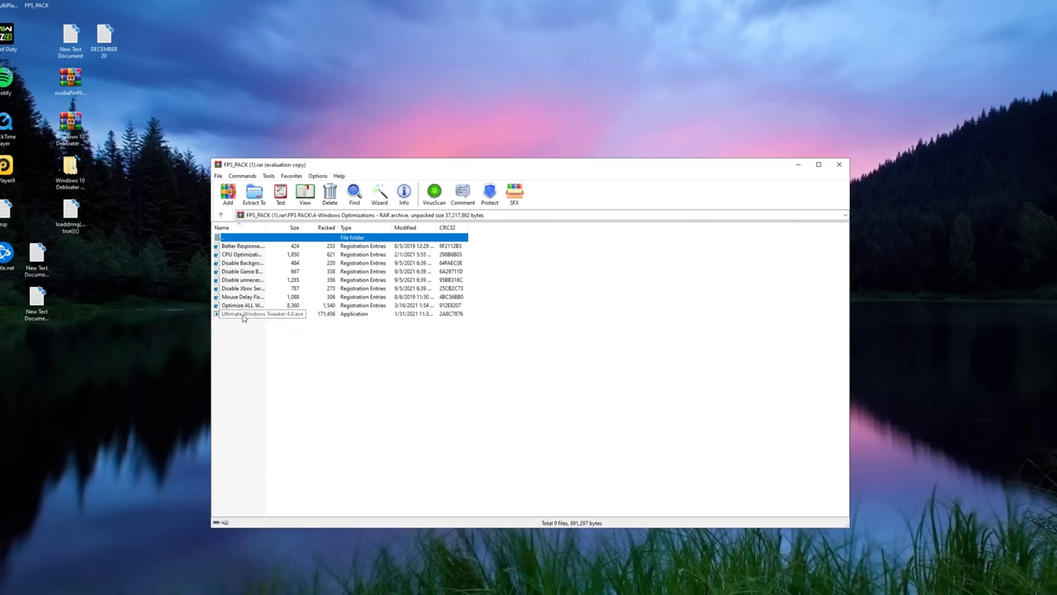
double_click(243, 317)
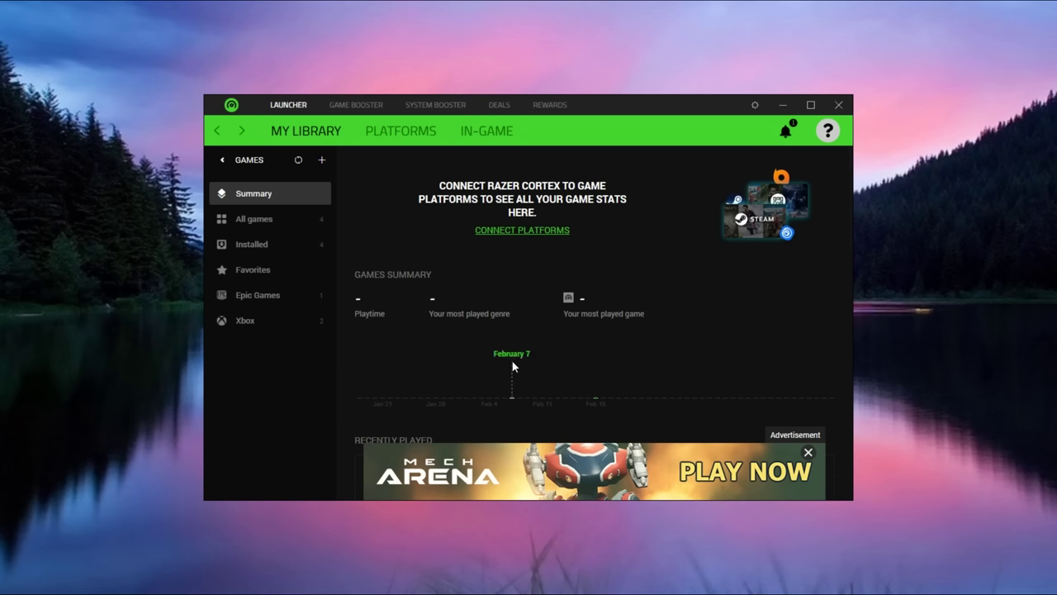
Scan with System Booster > System Clean and clean out the junk files, removing 1.77 GB.
left_click(356, 105)
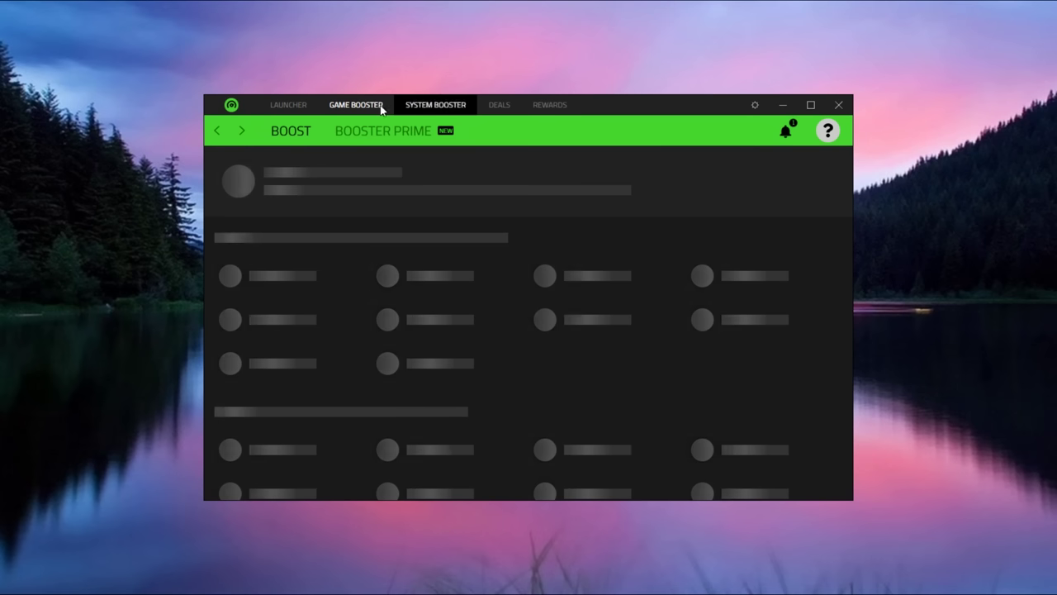
left_click(433, 105)
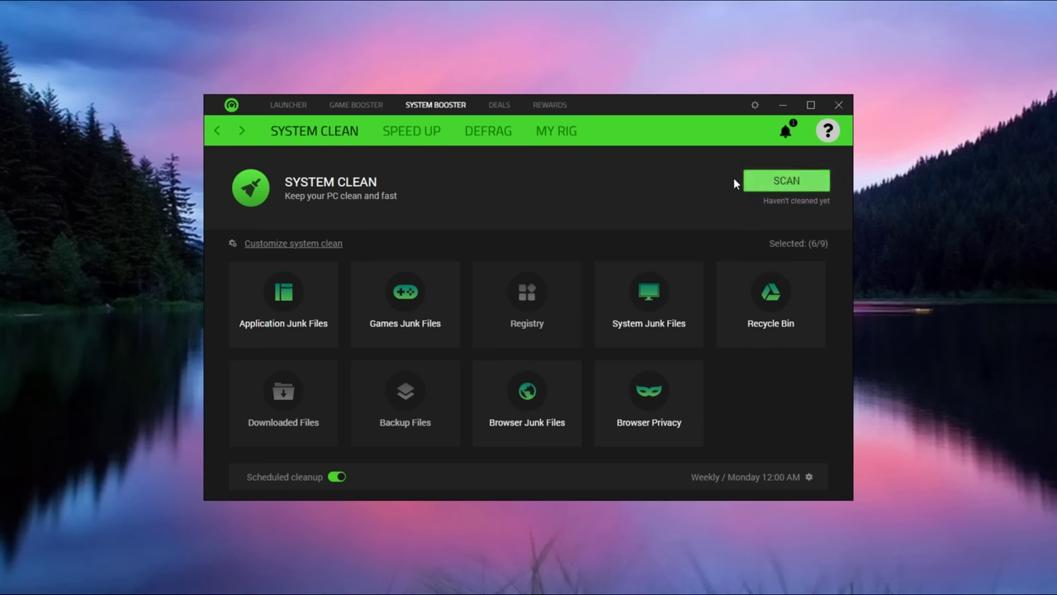
left_click(766, 187)
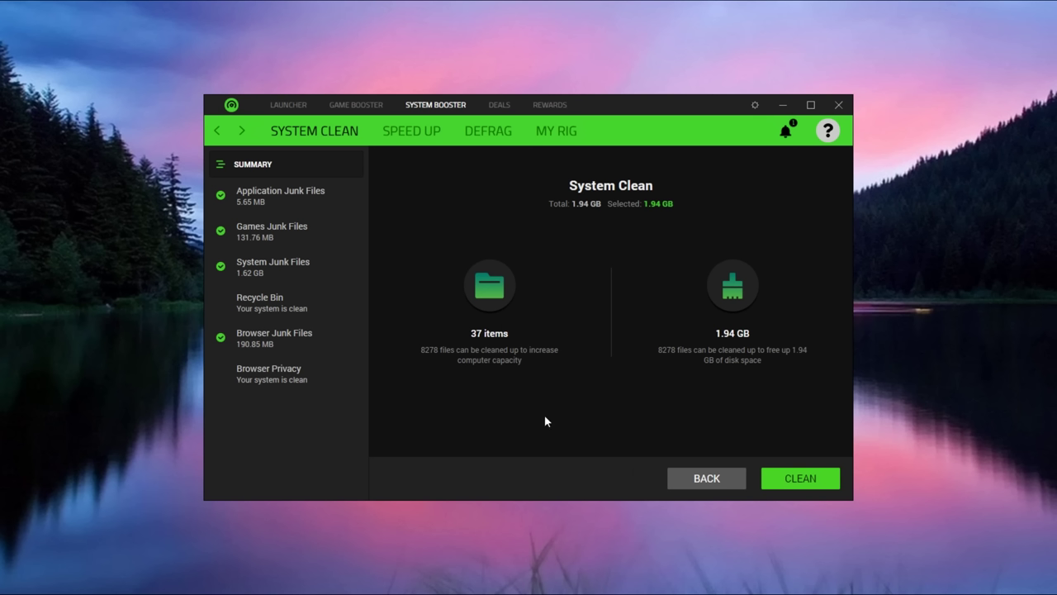
left_click(787, 485)
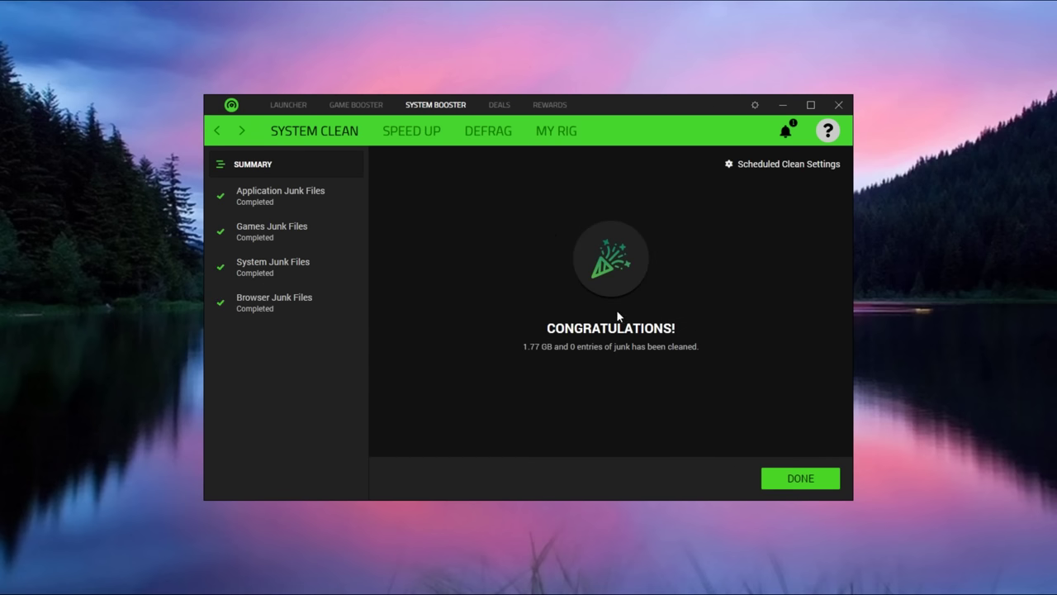
left_click(814, 479)
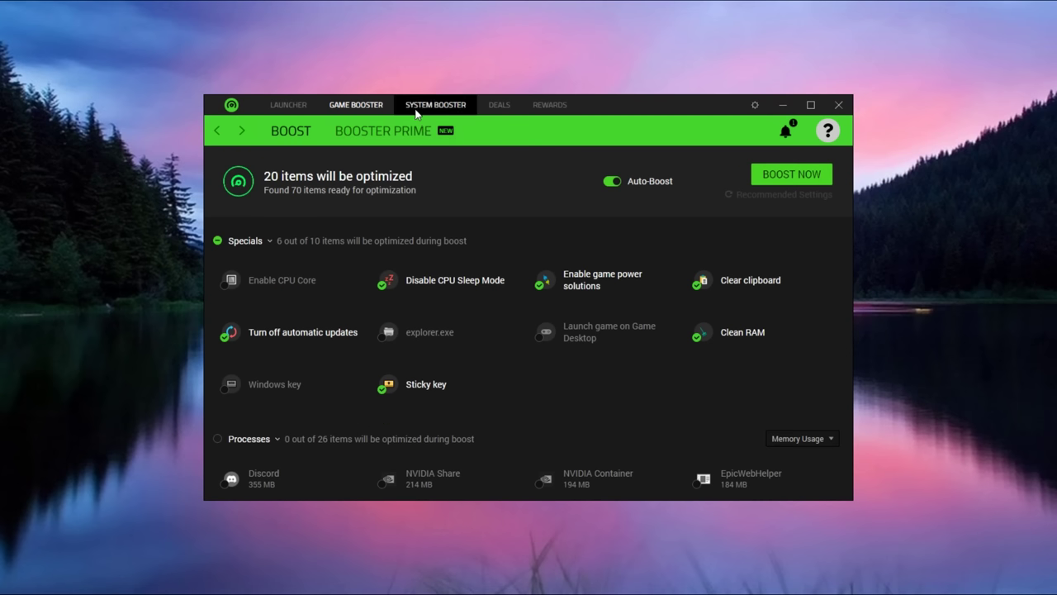
Boost to free 1.62 GB of memory, then slide Fortnite's Booster Prime profile to full Performance.
left_click(755, 175)
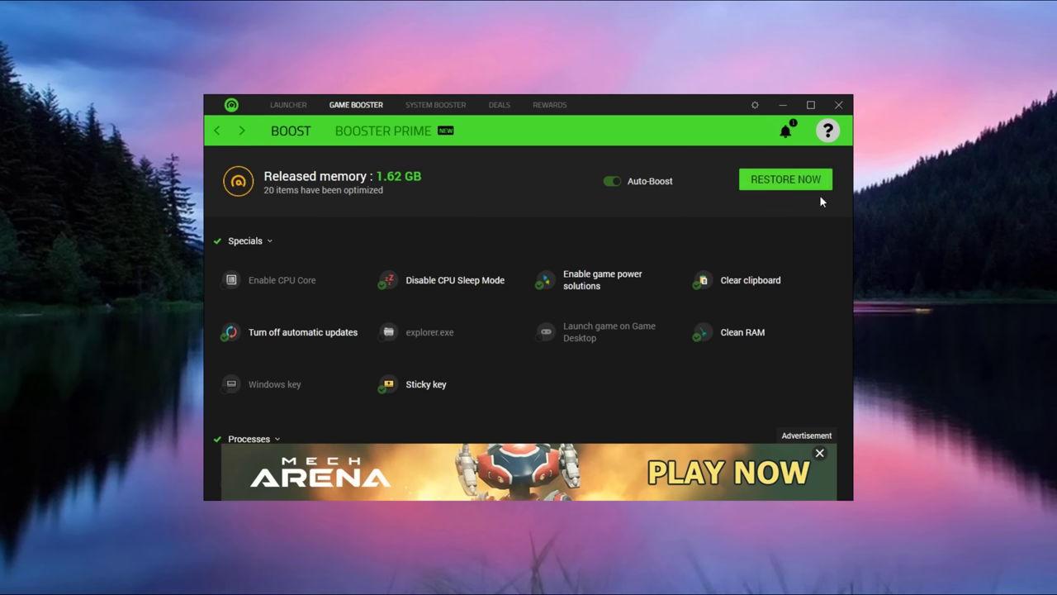
left_click(383, 131)
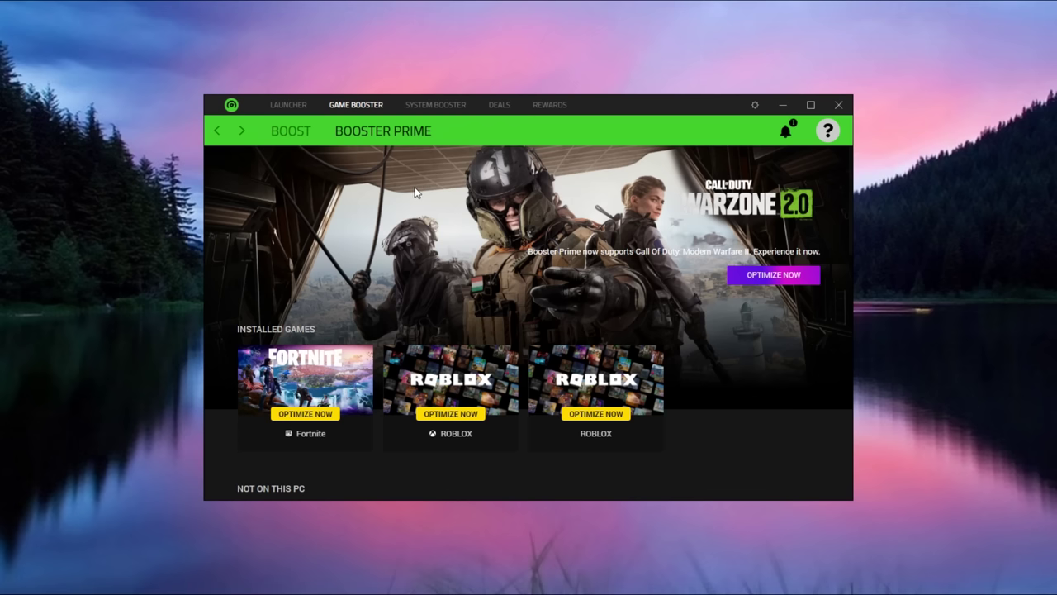
left_click(306, 414)
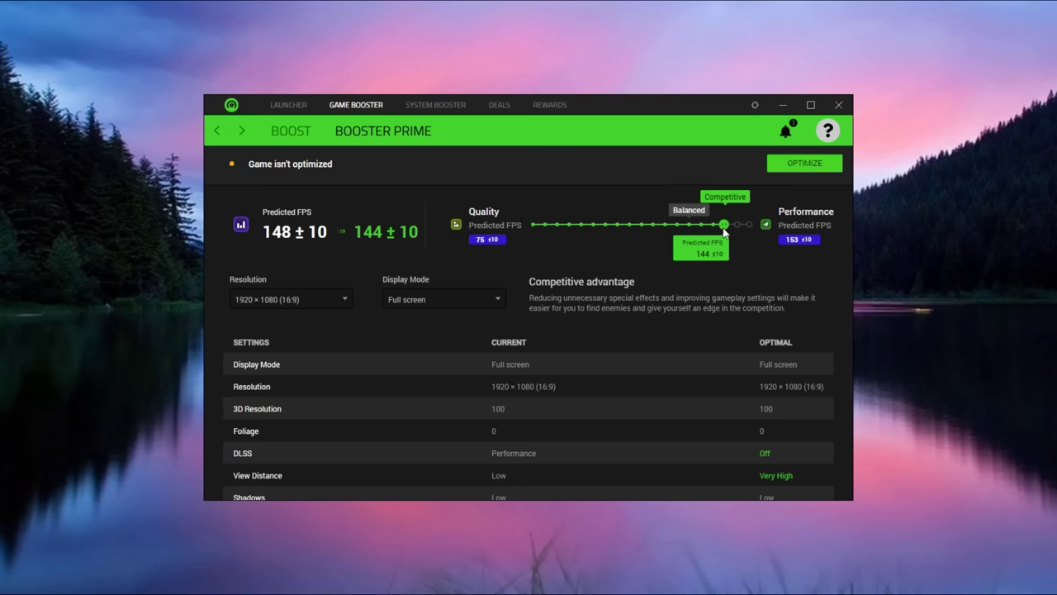
left_click_drag(725, 224, 504, 242)
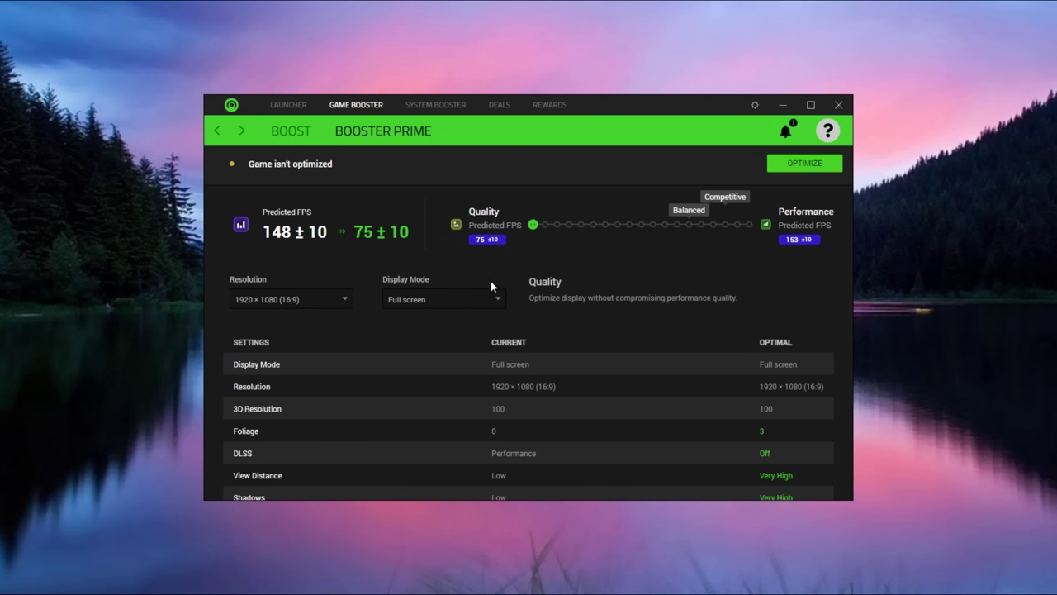
left_click_drag(533, 223, 750, 223)
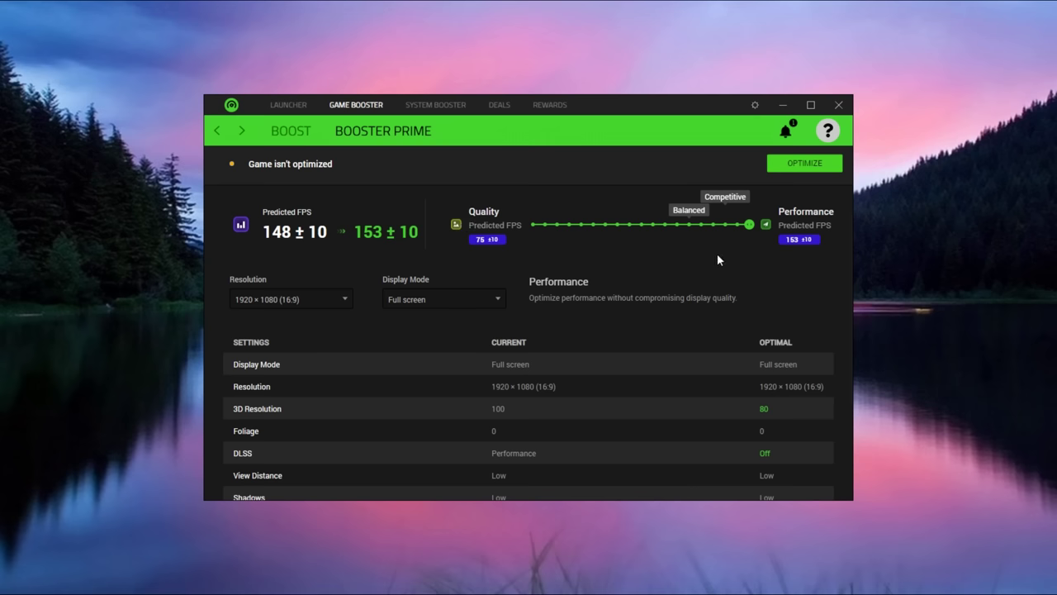
scroll(718, 259, "up", 3)
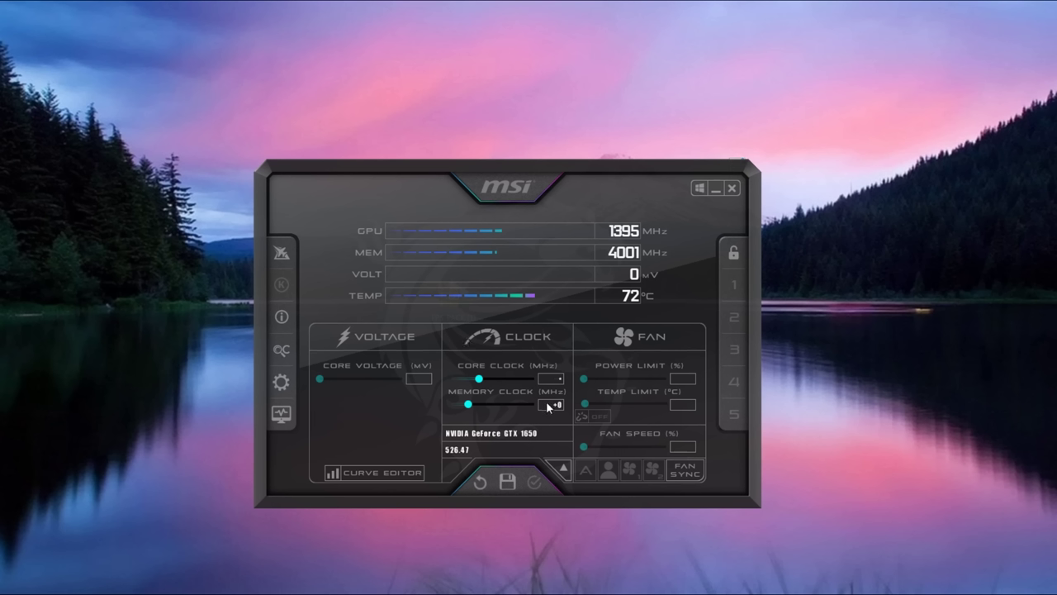
Set the GTX 1650 Core Clock to +175 and Memory Clock to +225, then apply.
type("175")
key("Return")
left_click(559, 403)
type("225")
key("Return")
left_click(535, 482)
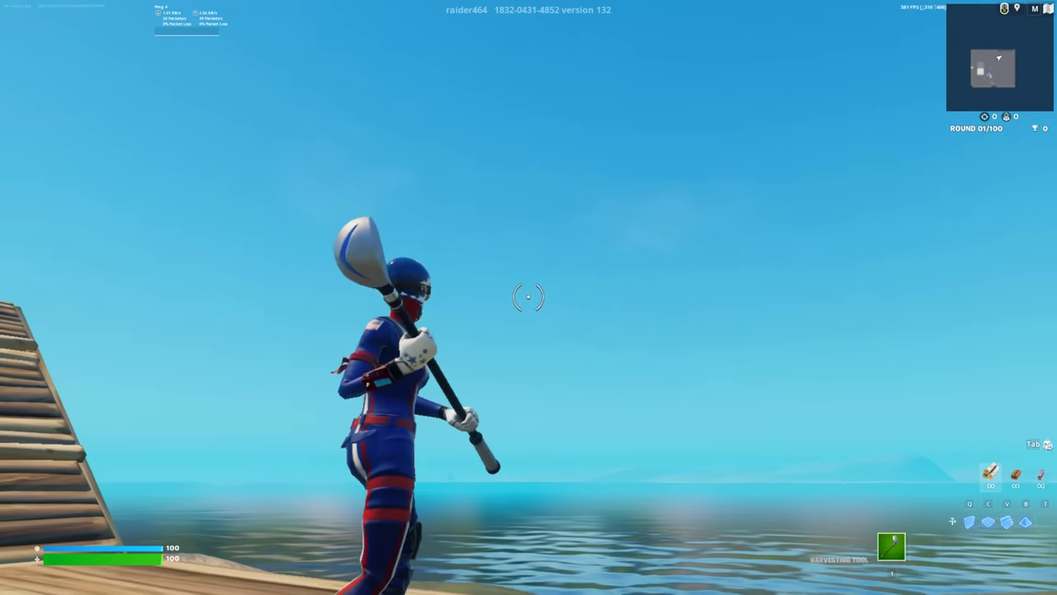
Climb onto the platform building wooden ramps, walls, floors and a cone.
key("w")
key("v")
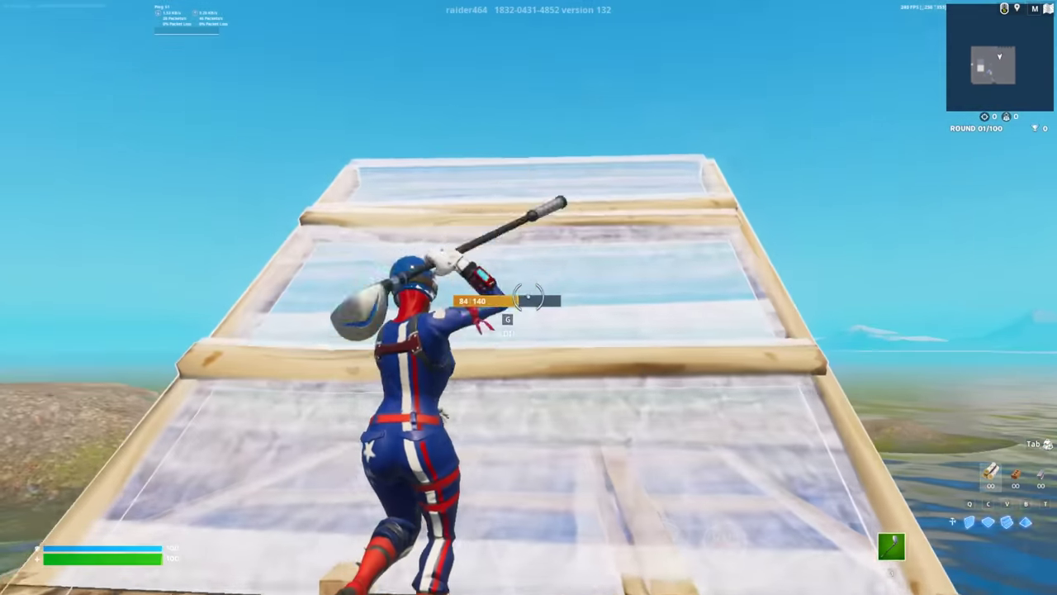
key("q")
key("w")
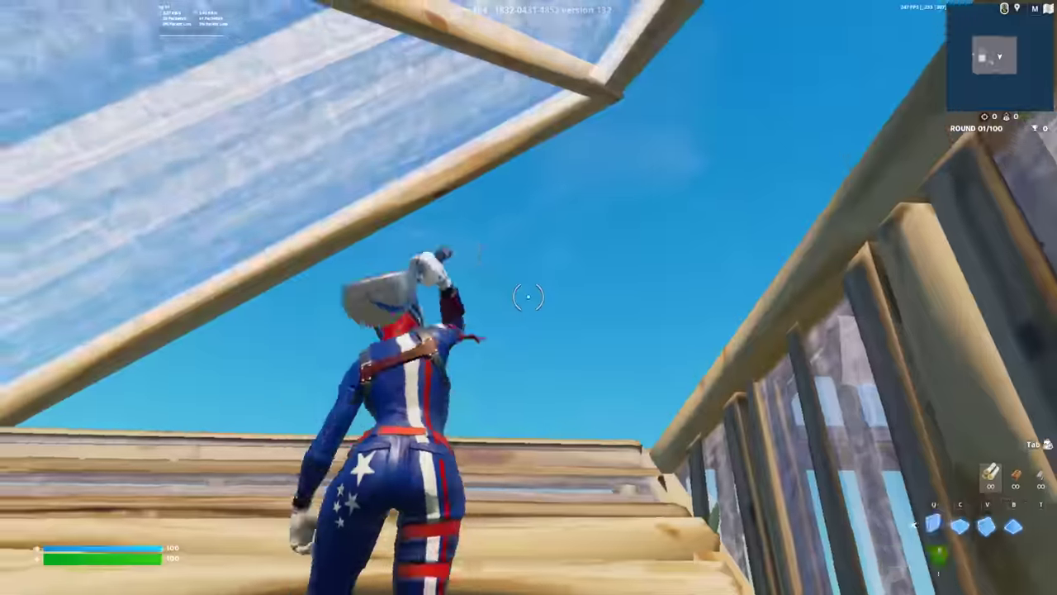
left_click(529, 298)
key("g")
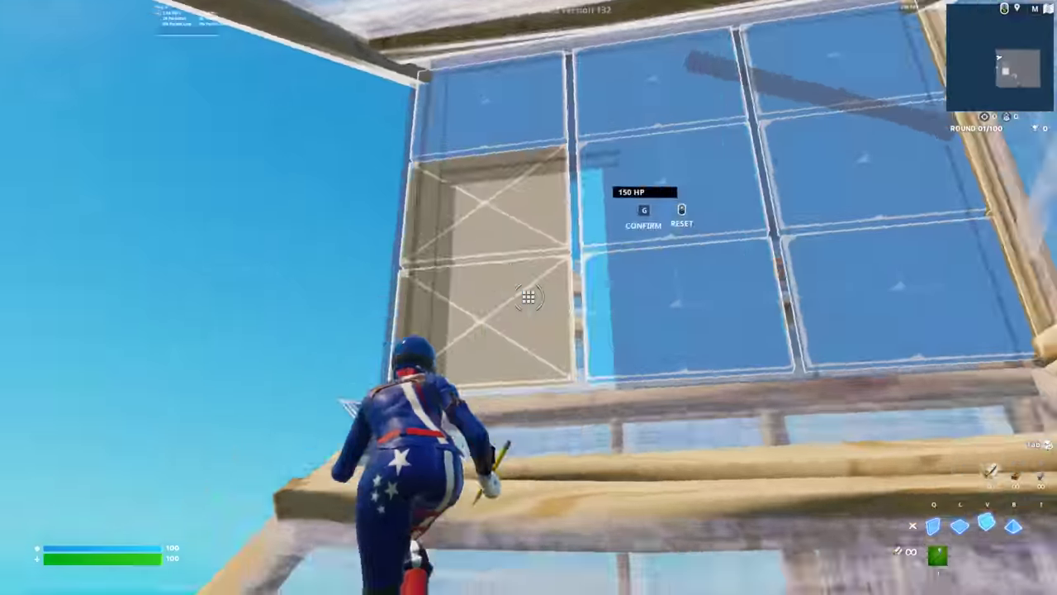
left_click(528, 298)
left_click(529, 297)
left_click(529, 297)
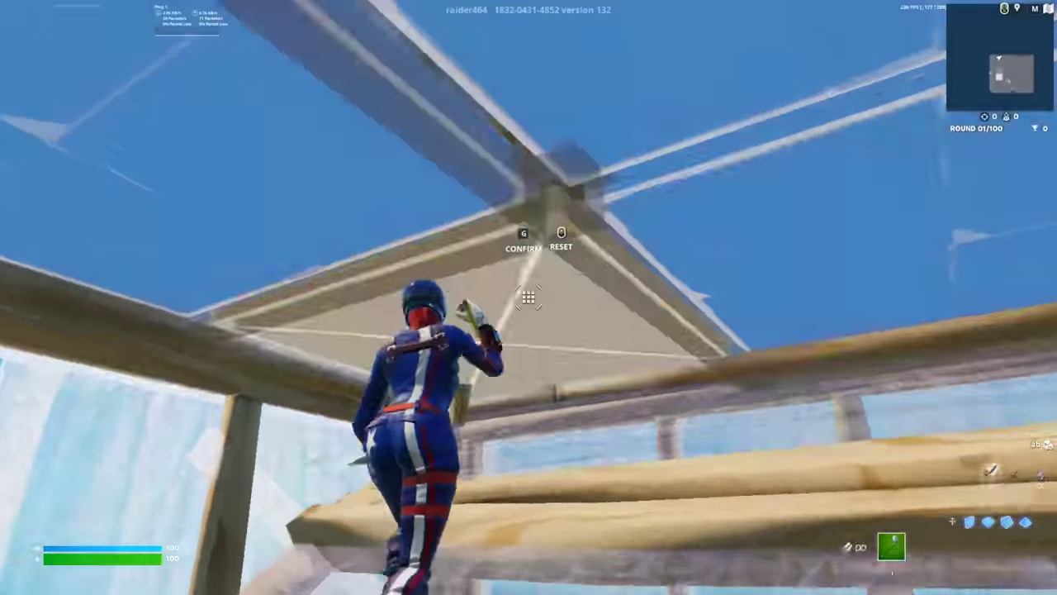
left_click(528, 297)
Edit a wall tile, then keep stacking walls, ramps, floors and a roof upward.
key("g")
left_click(529, 297)
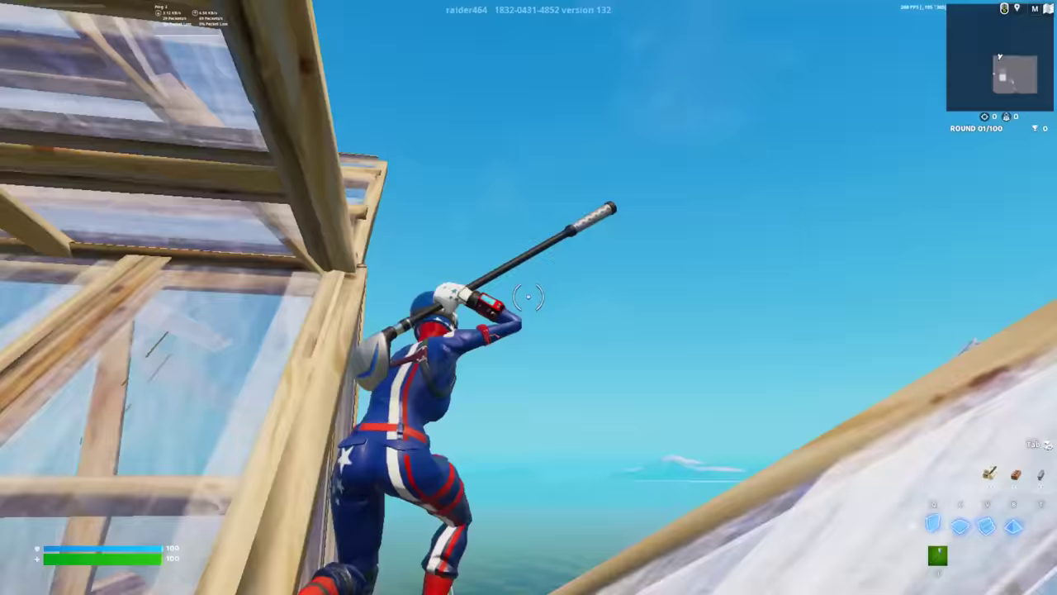
left_click(529, 297)
left_click(529, 297)
key("g")
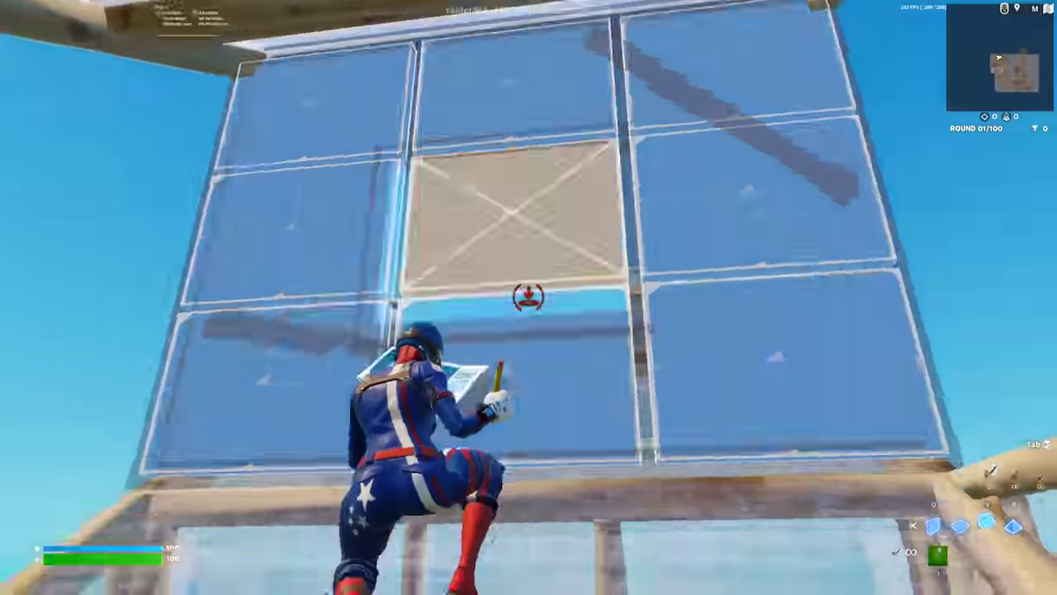
left_click(529, 297)
left_click(529, 298)
left_click(529, 297)
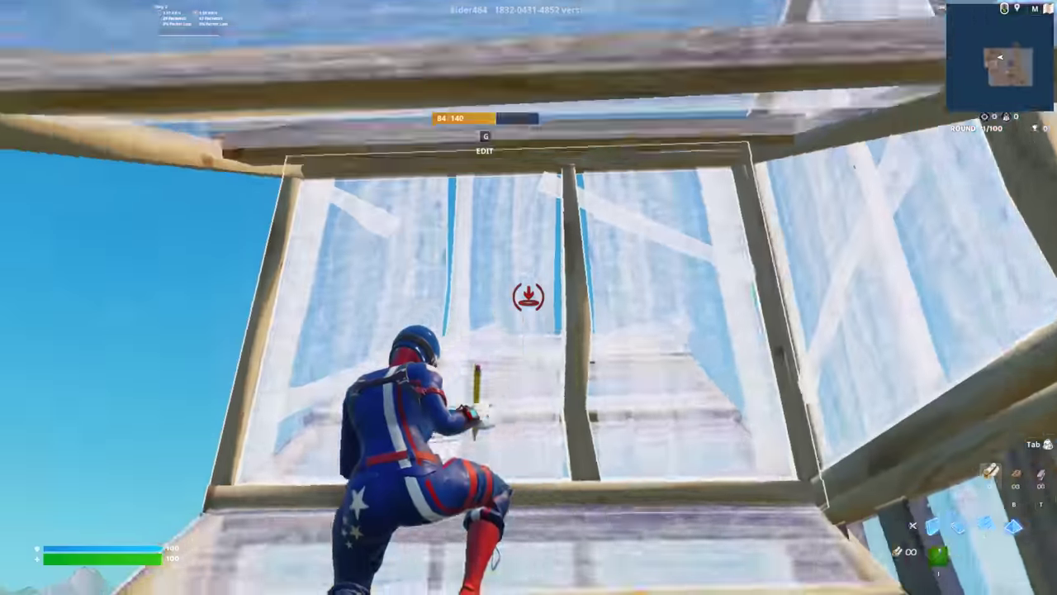
left_click(528, 298)
left_click(528, 298)
left_click(529, 298)
left_click(528, 297)
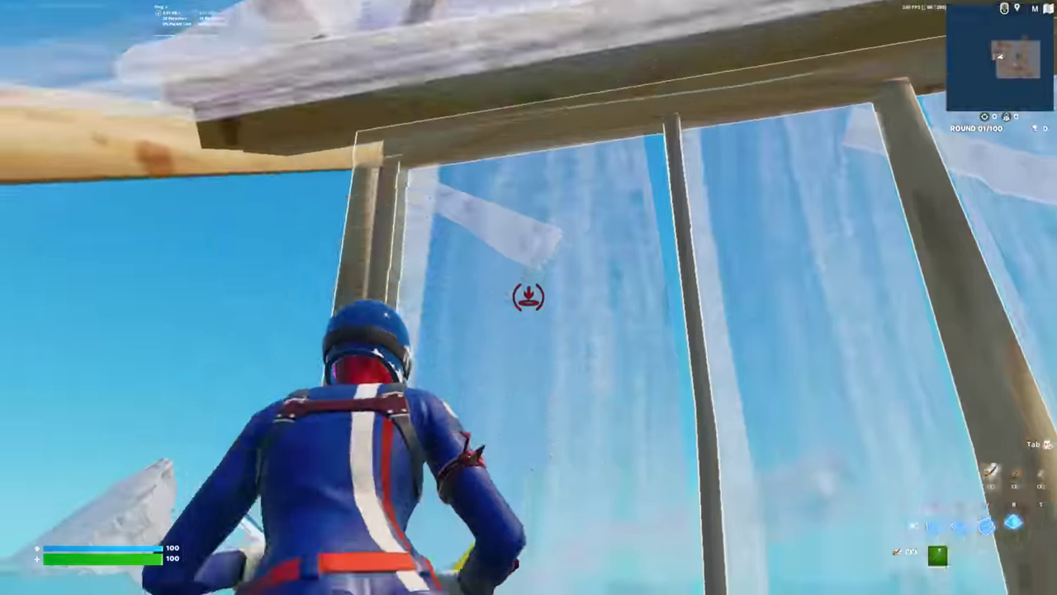